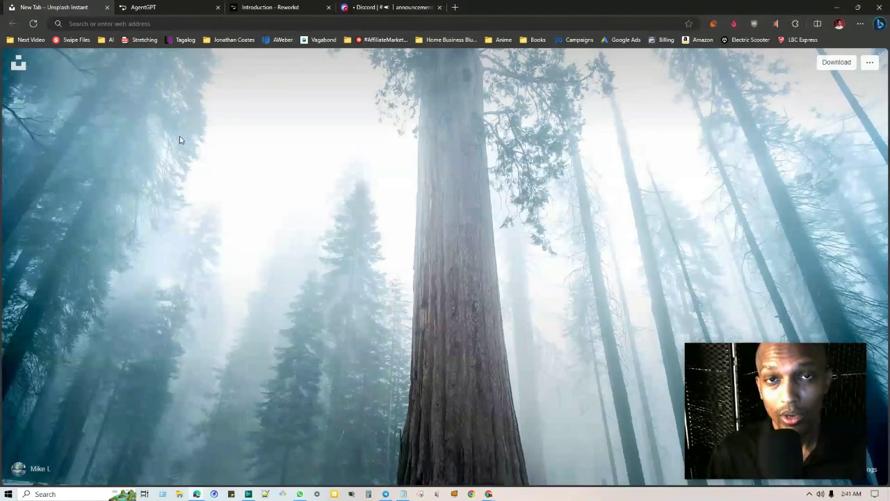
# Switch to the AgentGPT tab showing its home page and example agents.
pyautogui.hotkey('ctrl', 'Tab')
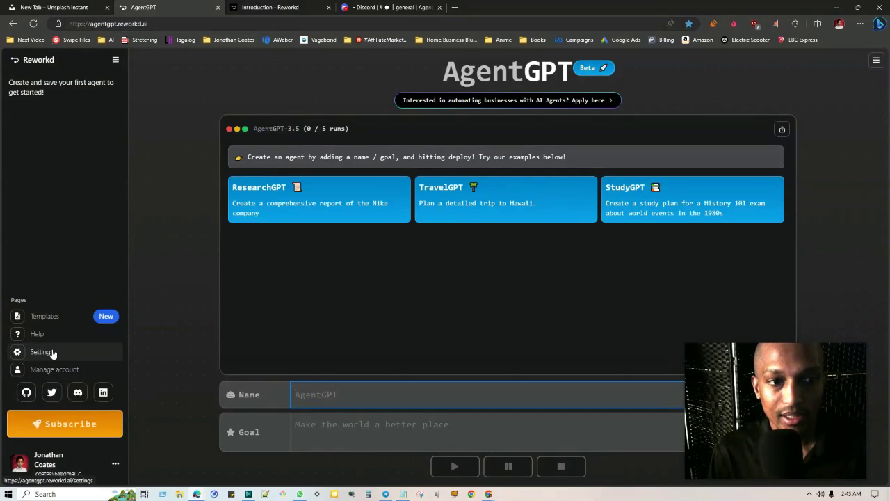
pyautogui.click(51, 352)
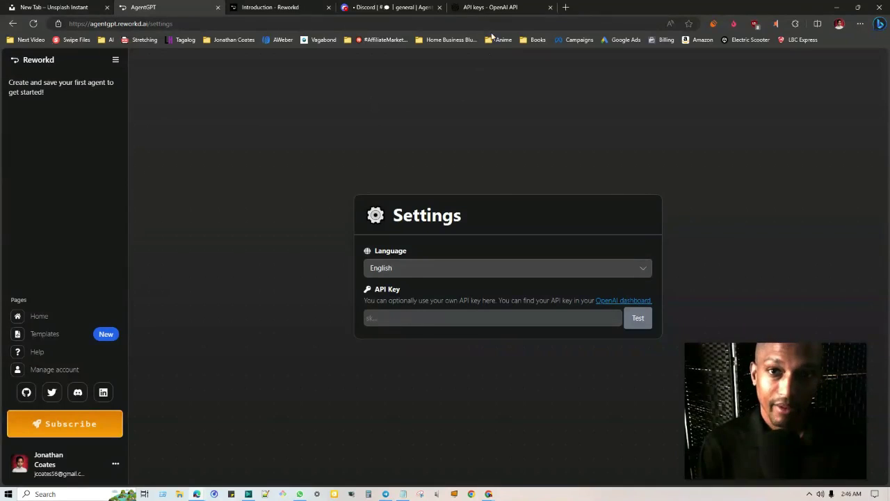
pyautogui.click(497, 7)
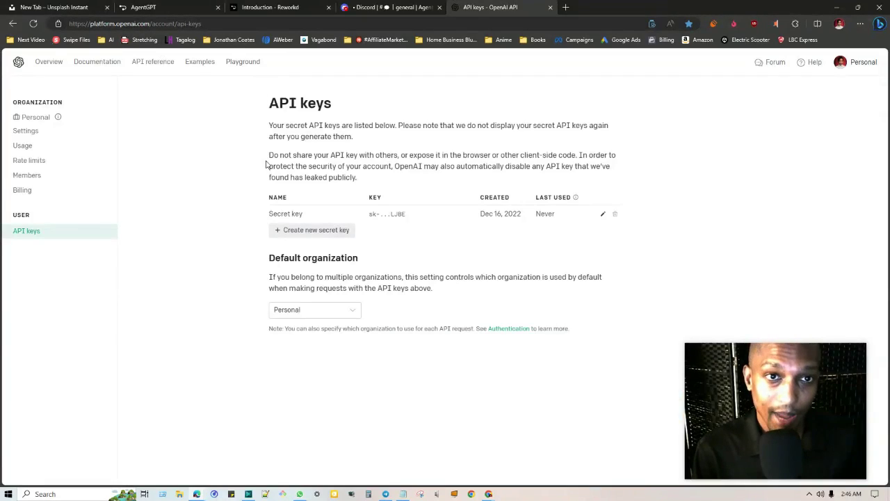
pyautogui.click(182, 7)
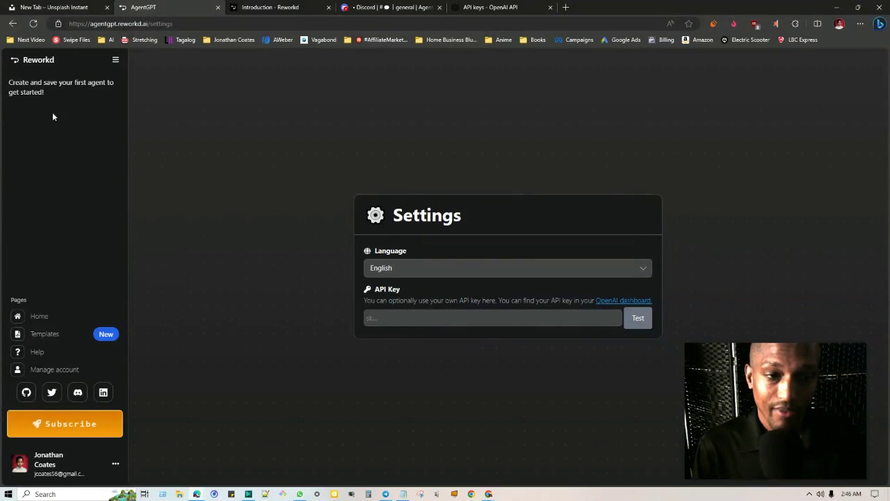
pyautogui.click(39, 316)
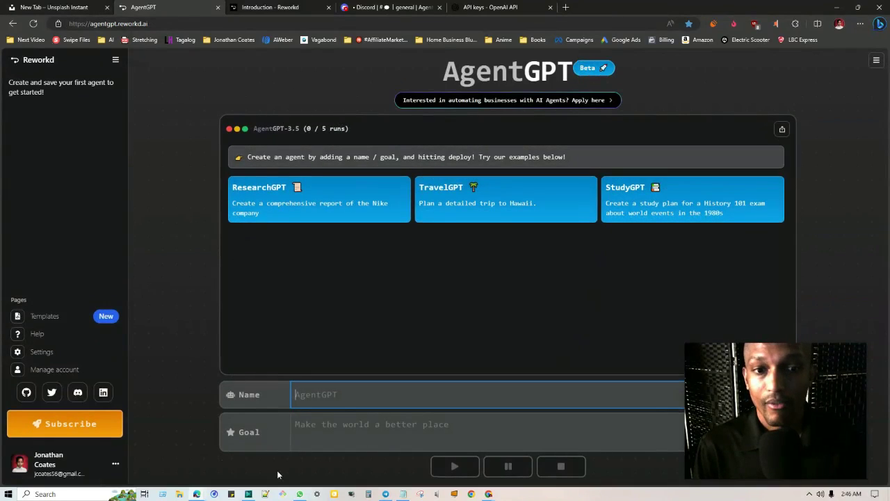
pyautogui.click(285, 278)
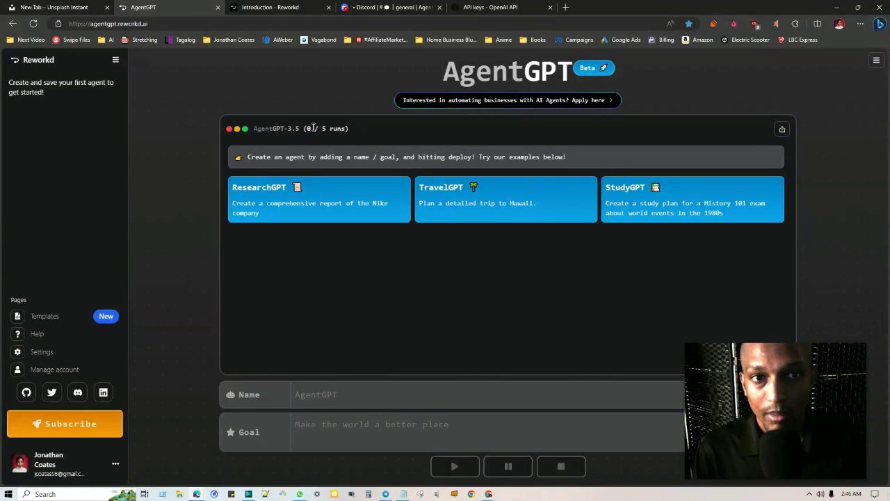
pyautogui.click(121, 316)
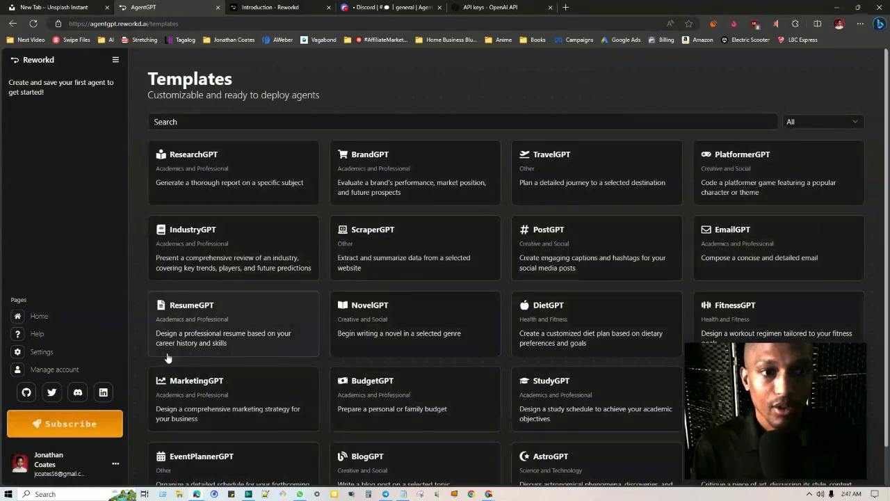
pyautogui.click(429, 279)
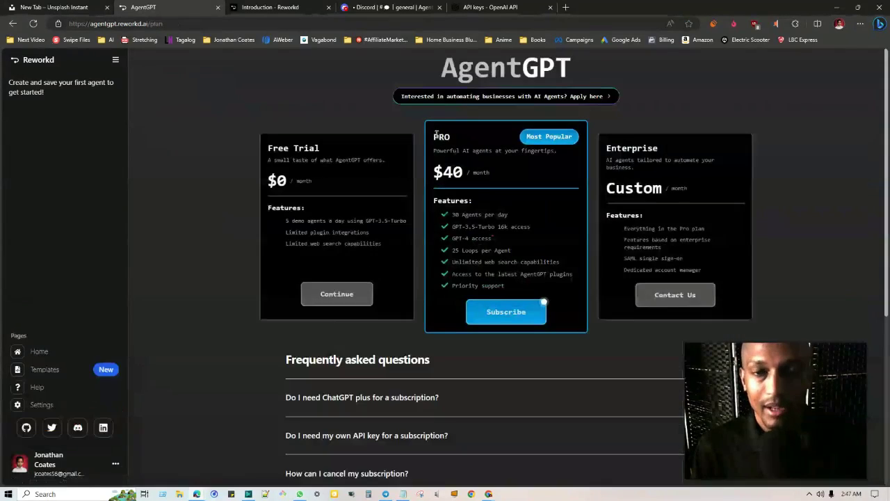
pyautogui.moveTo(453, 215); pyautogui.dragTo(524, 212)
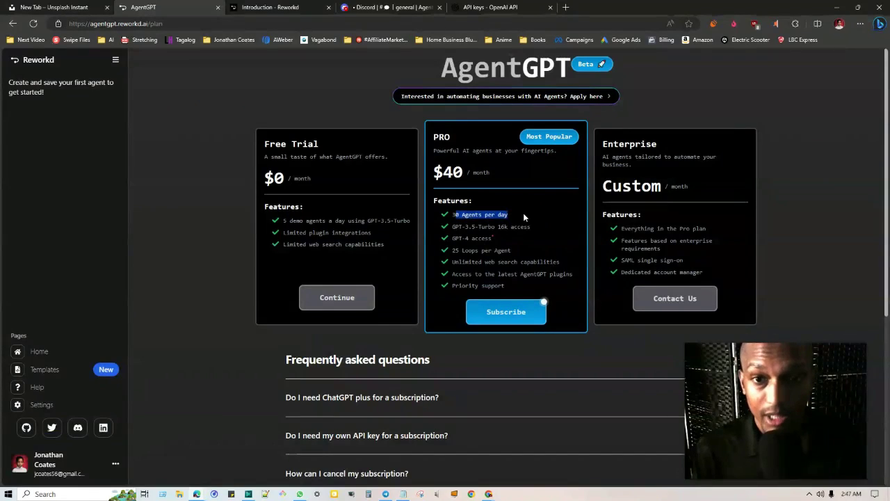
pyautogui.moveTo(433, 172); pyautogui.dragTo(491, 173)
pyautogui.click(469, 237)
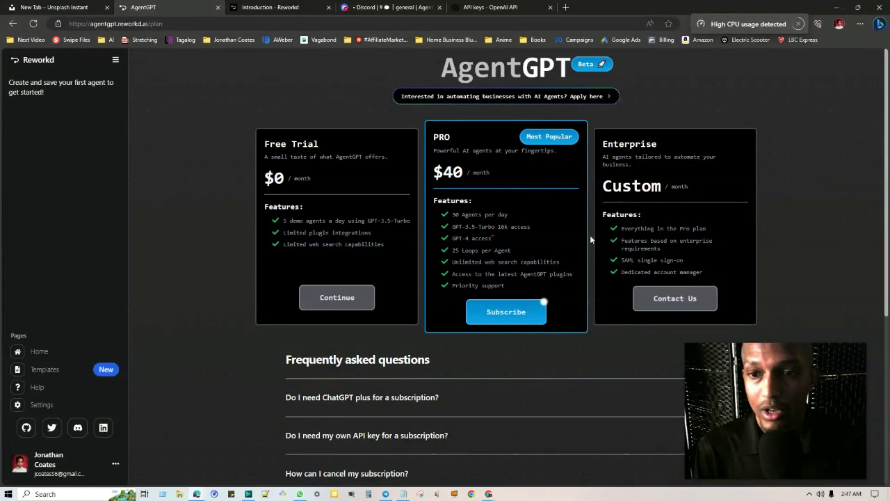
pyautogui.scroll(-2, 608, 205)
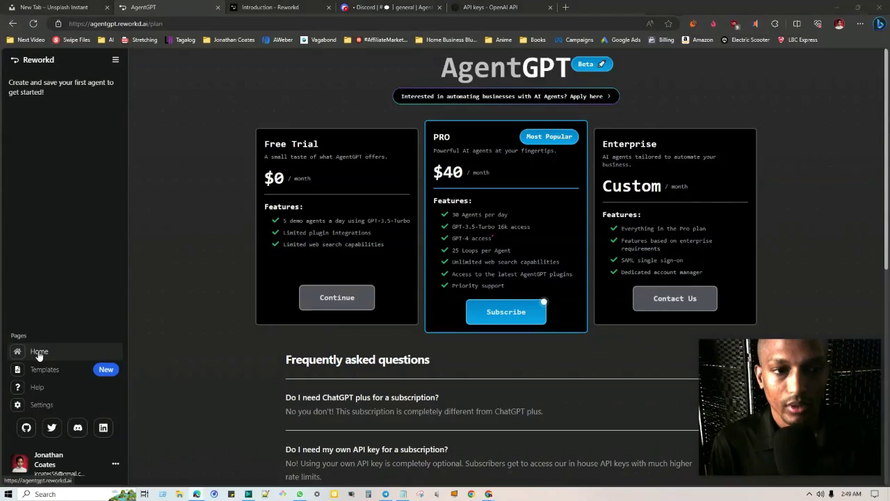
pyautogui.click(36, 351)
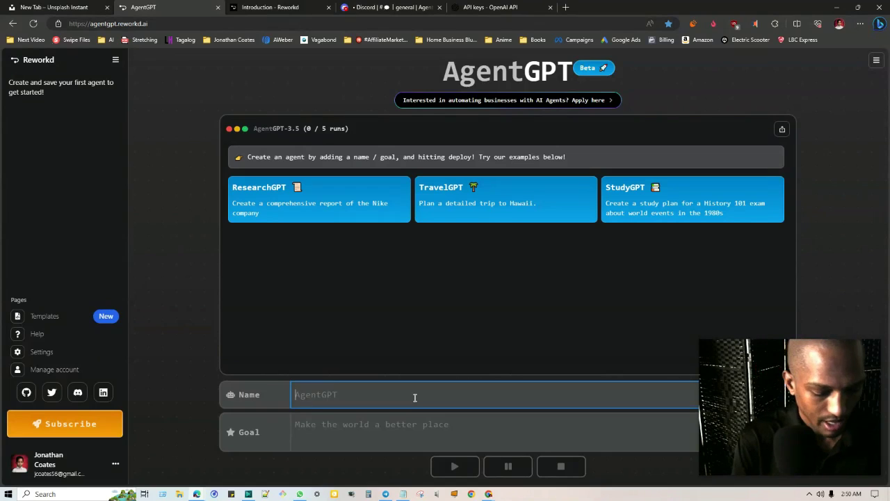
# Name the agent SamuraiGPT, paste the YouTube marketer battle-plan goal, and deploy it.
pyautogui.write('SamuraiGPY')
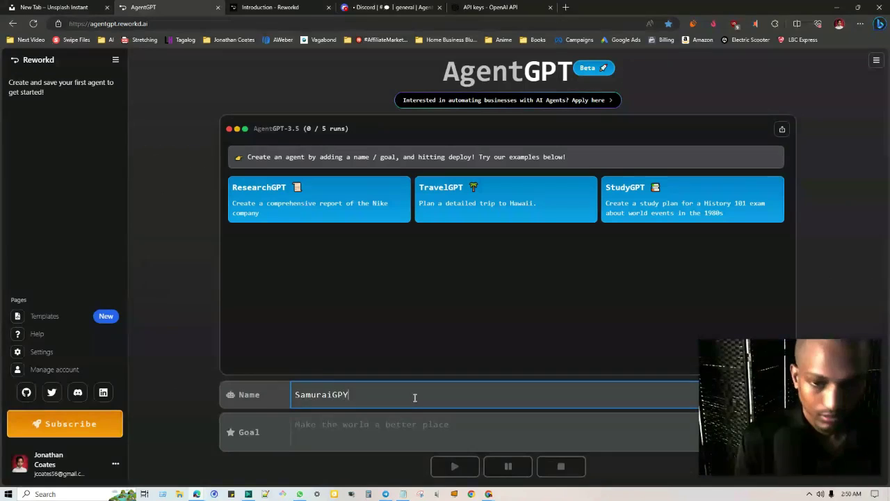
pyautogui.press('BackSpace')
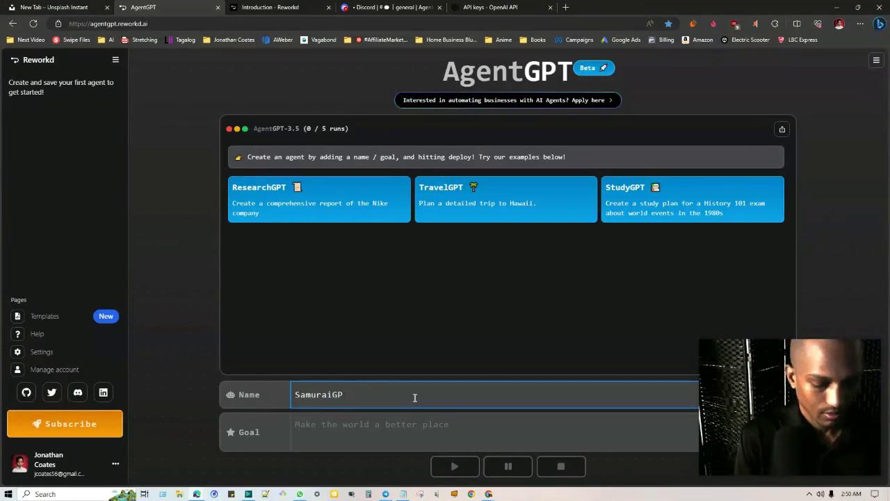
pyautogui.write('T')
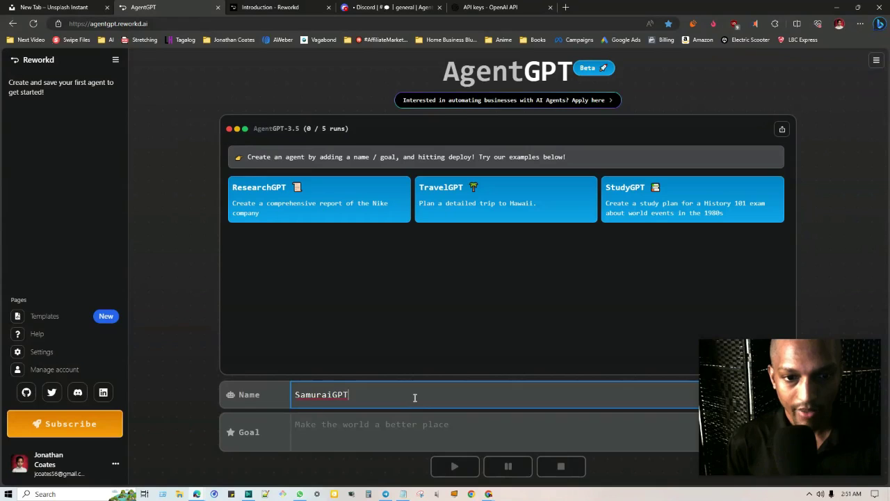
pyautogui.click(416, 424)
pyautogui.hotkey('ctrl', 'v')
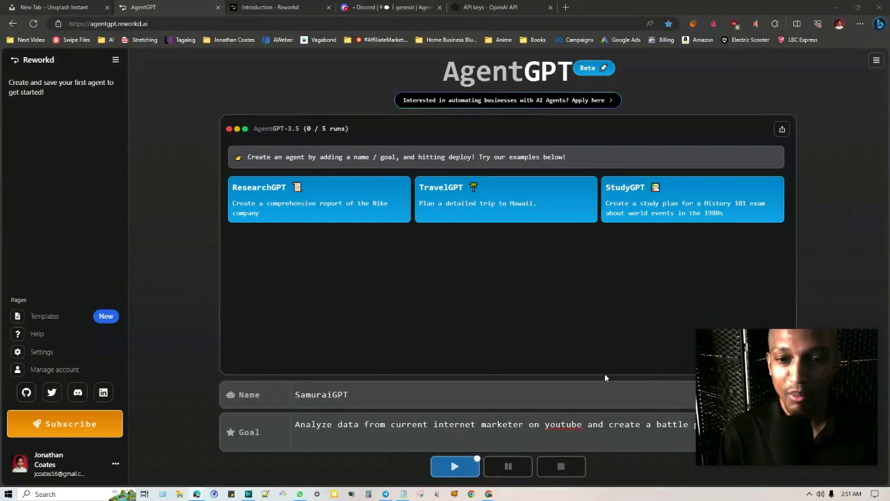
pyautogui.click(451, 463)
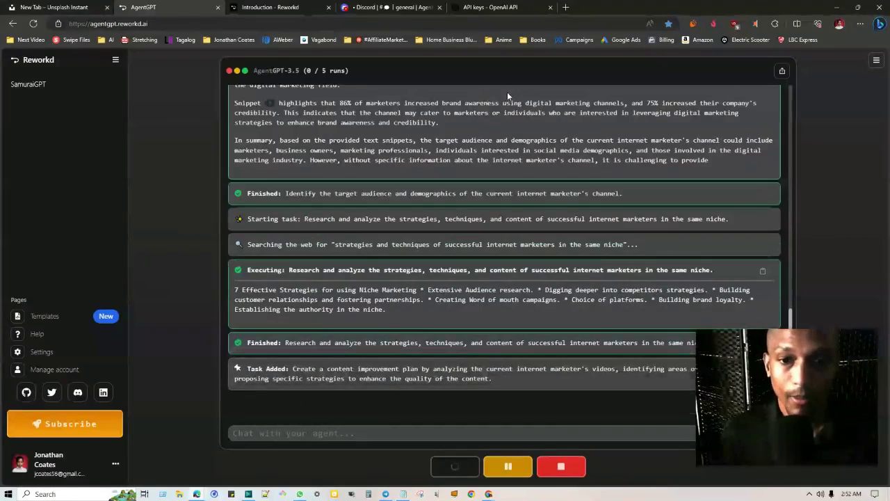
# Show the agent's Current tasks panel while the run finishes.
pyautogui.click(877, 63)
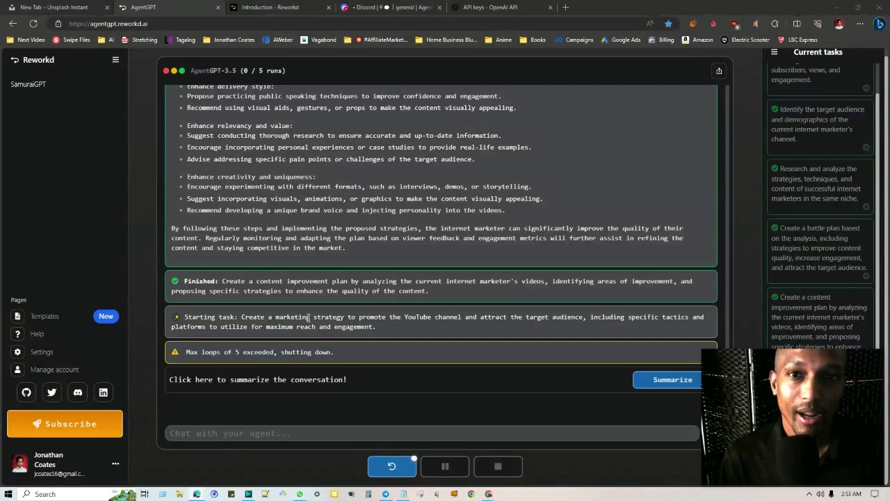
pyautogui.hotkey('ctrl', '5')
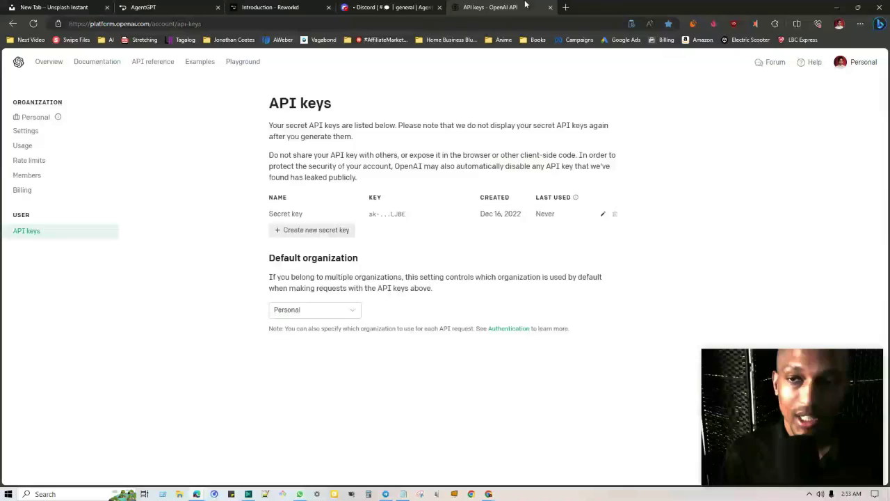
pyautogui.click(863, 63)
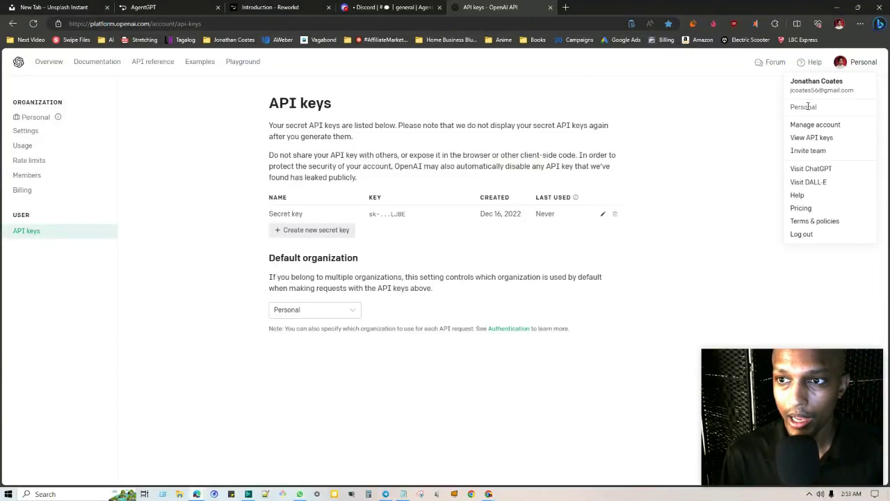
pyautogui.click(796, 138)
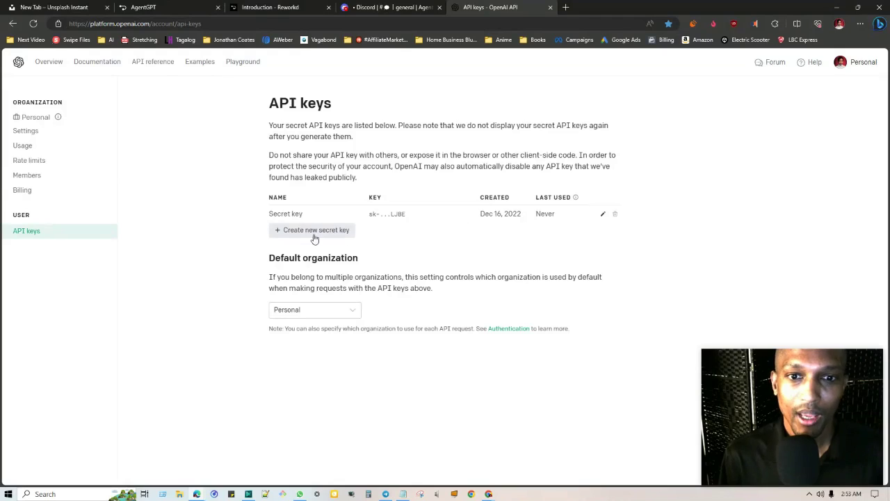
pyautogui.click(602, 214)
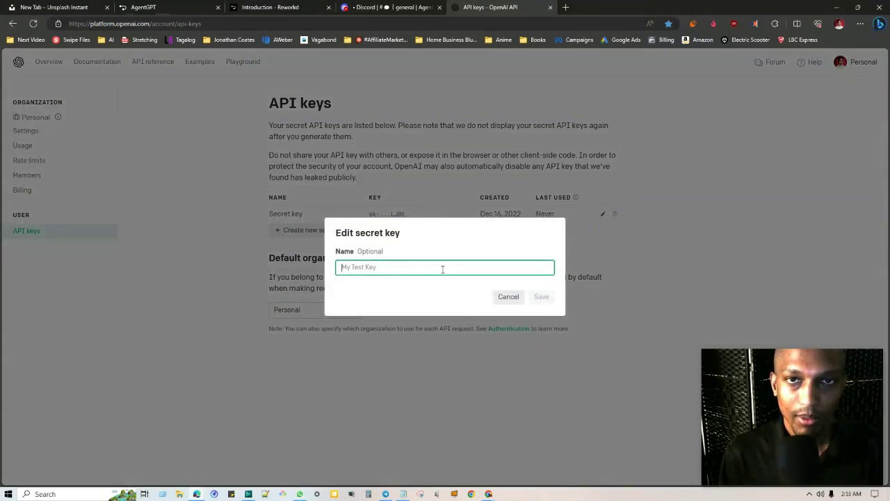
pyautogui.click(508, 297)
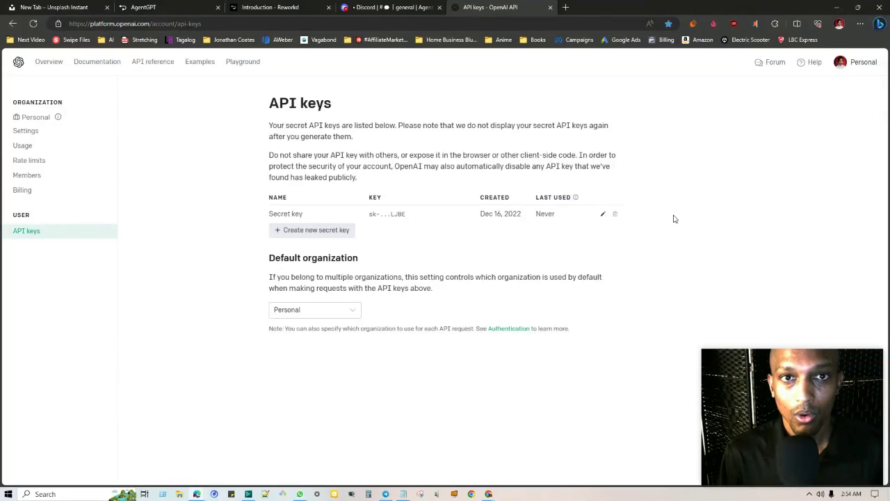
# Open the saved SamuraiGPT run and export its output as an image.
pyautogui.click(166, 6)
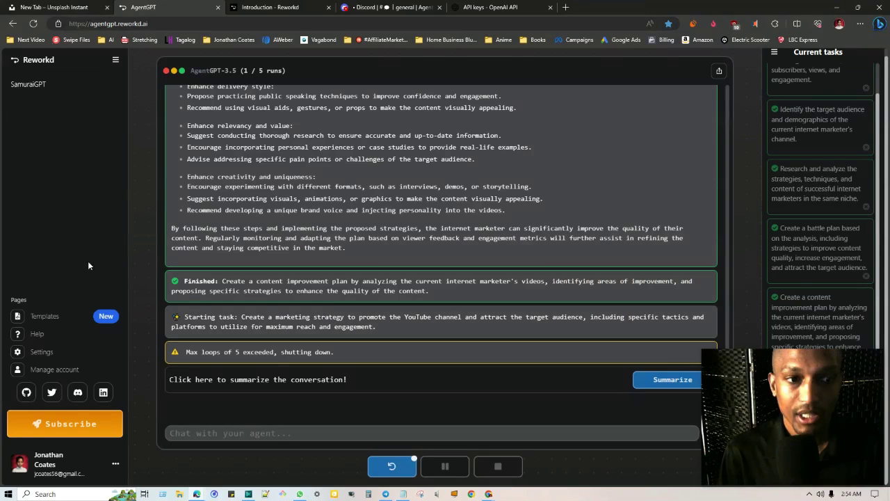
pyautogui.click(41, 351)
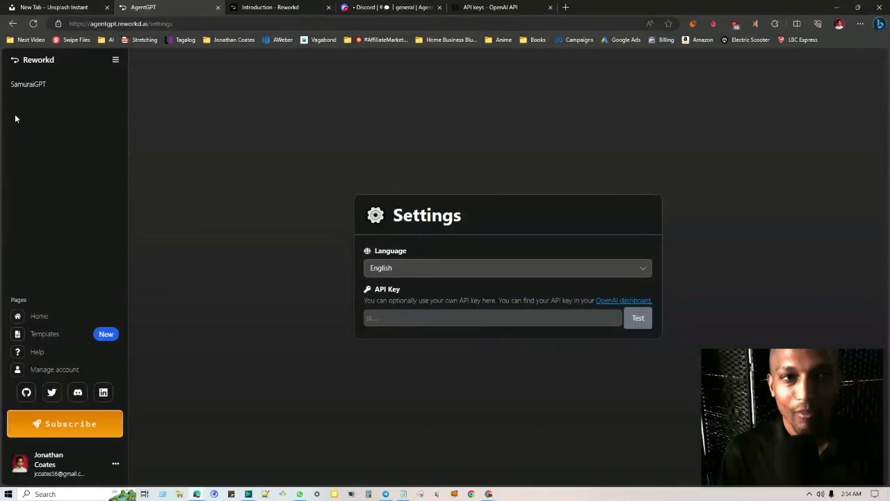
pyautogui.click(36, 86)
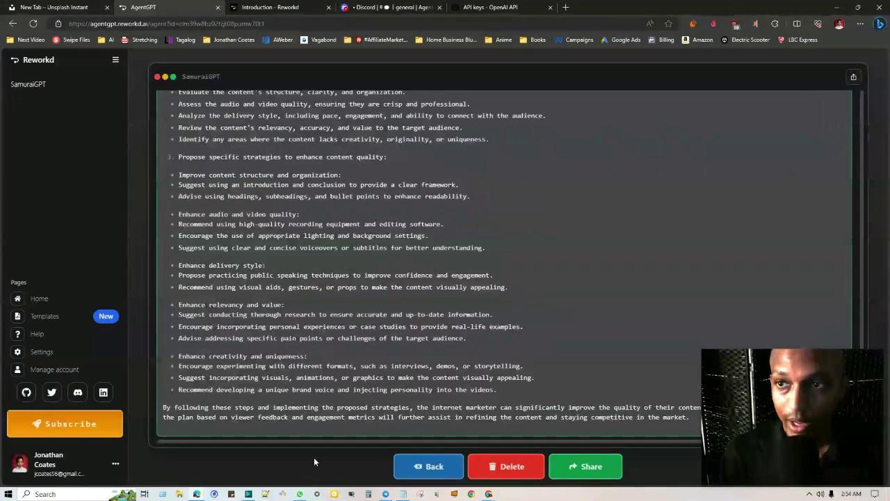
pyautogui.click(855, 76)
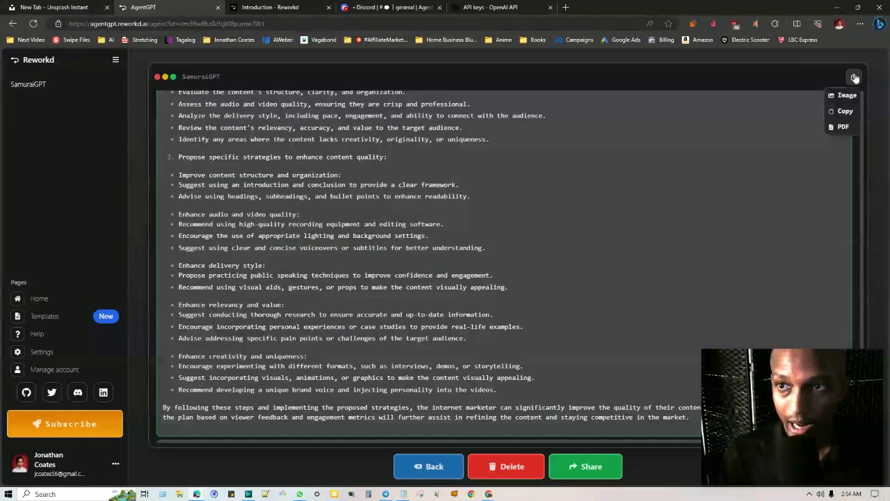
pyautogui.click(848, 91)
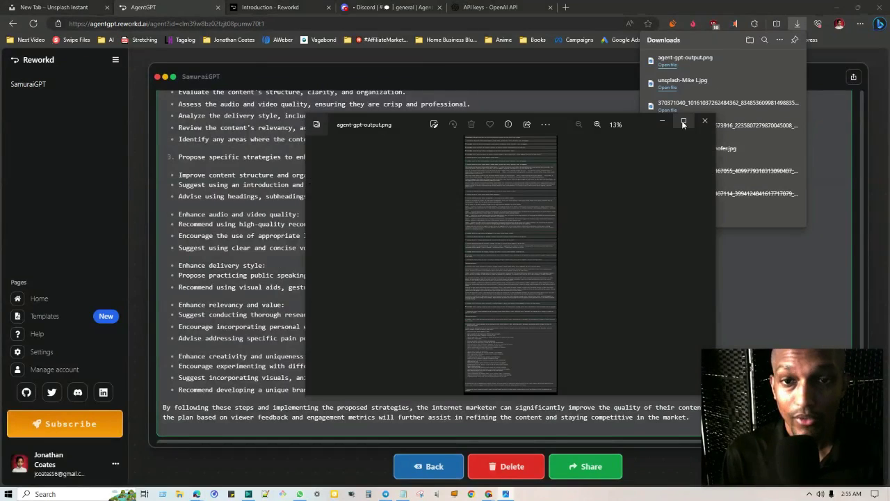
# Maximize the viewer and zoom agent-gpt-output.png to about 110%.
pyautogui.click(684, 122)
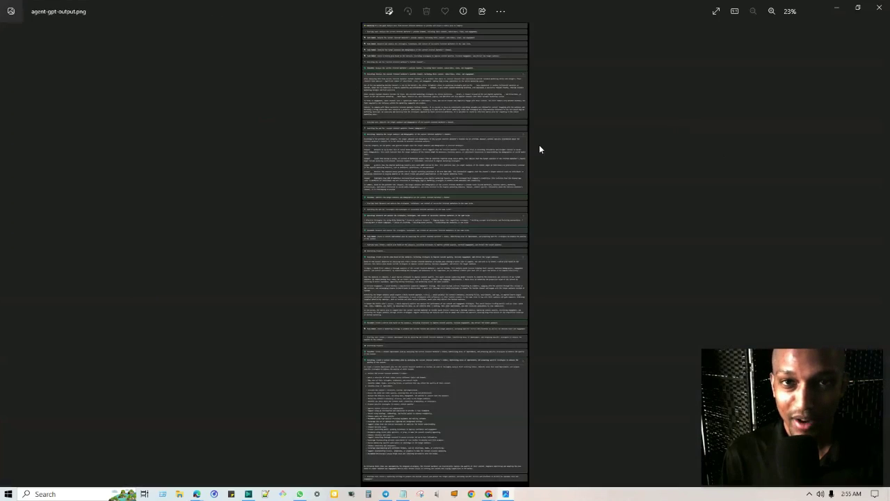
pyautogui.click(772, 11)
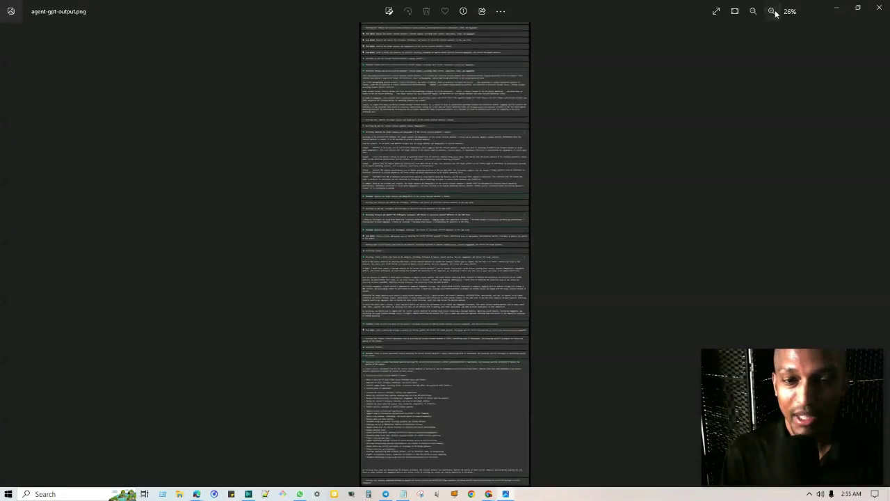
pyautogui.click(772, 11)
pyautogui.click(771, 11)
pyautogui.click(771, 12)
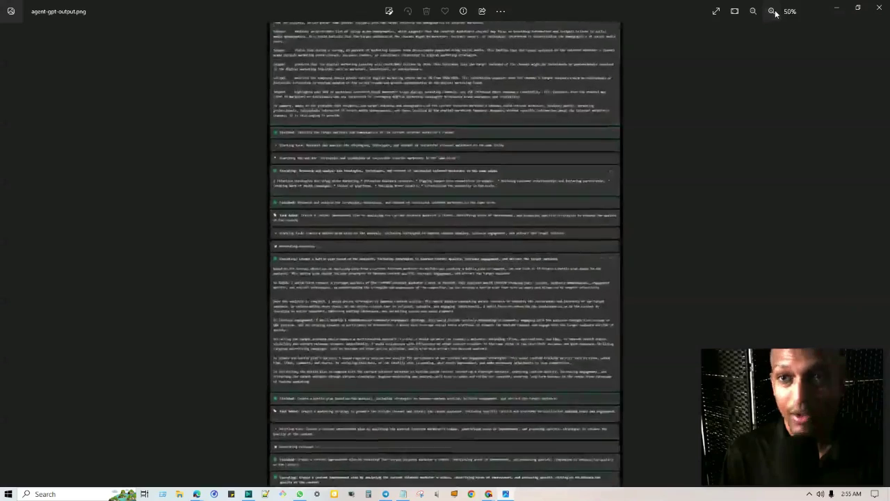
pyautogui.click(772, 11)
pyautogui.click(772, 12)
pyautogui.click(771, 11)
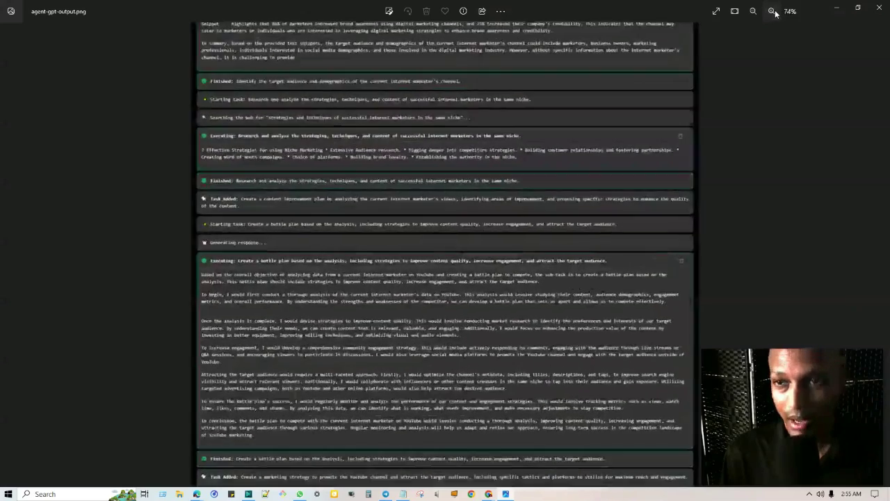
pyautogui.click(771, 11)
pyautogui.click(772, 11)
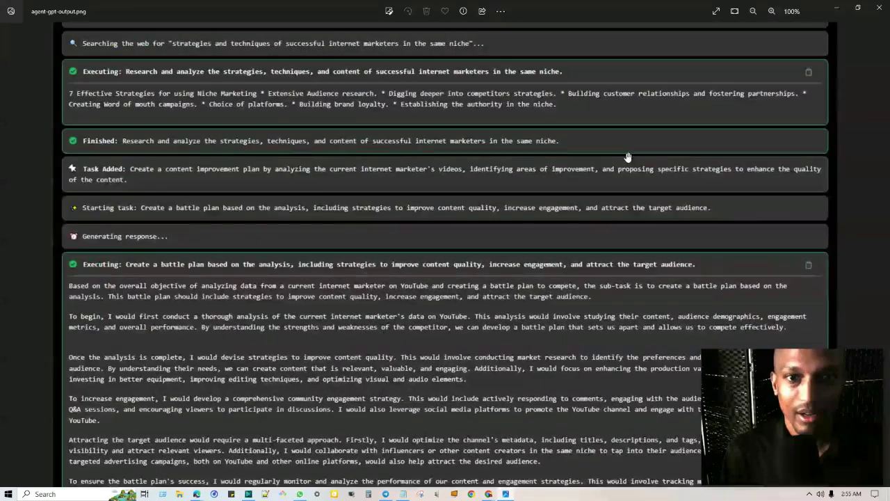
# Scroll through the enlarged image to read the YouTube battle-plan text.
pyautogui.scroll(8, 596, 149)
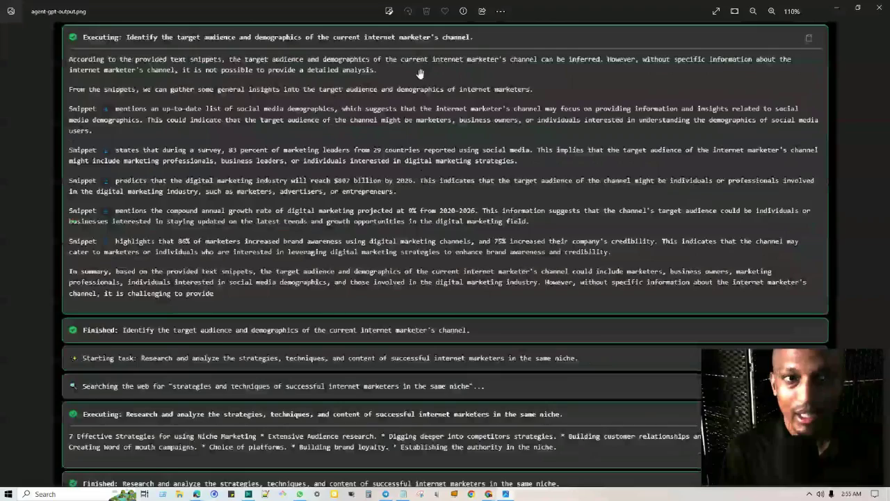
pyautogui.scroll(6, 462, 175)
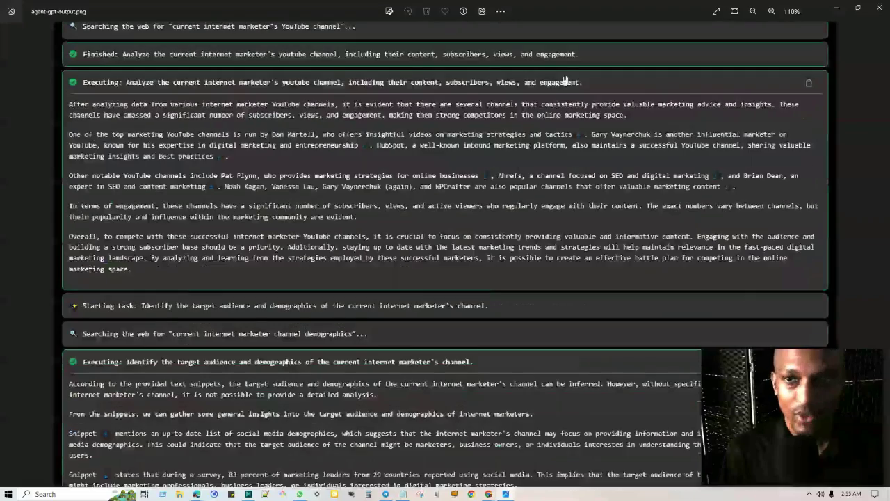
pyautogui.scroll(-6, 588, 344)
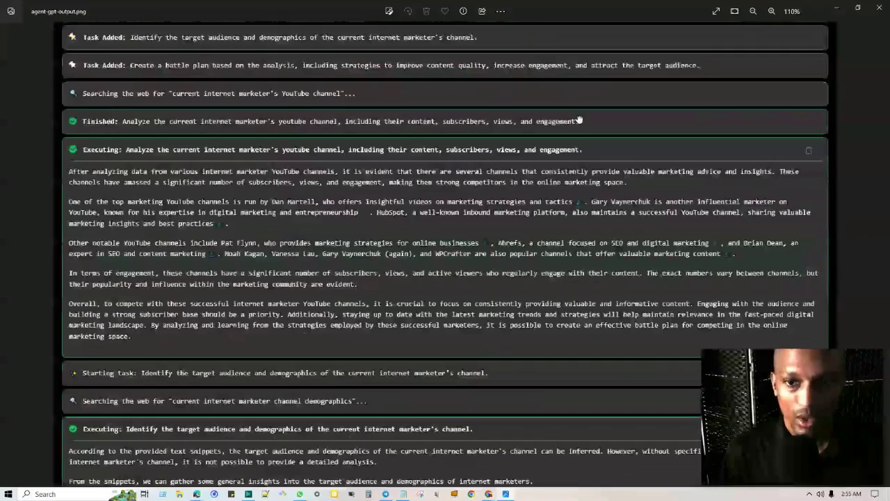
pyautogui.scroll(-10, 609, 208)
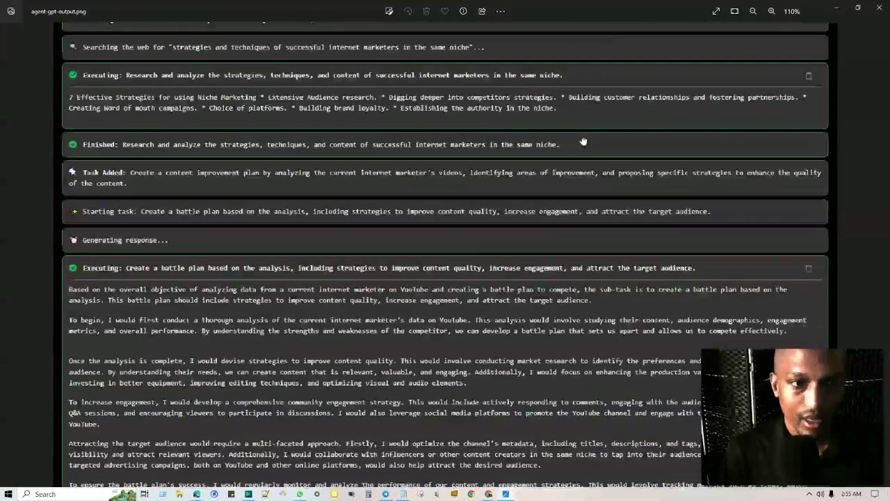
# Close the image, export the SamuraiGPT output as PDF, and open my-document.pdf.
pyautogui.click(879, 7)
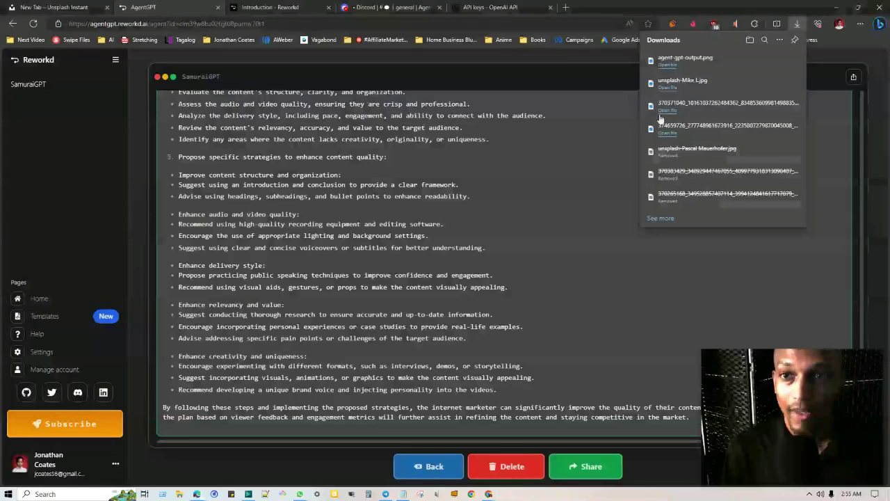
pyautogui.click(875, 98)
pyautogui.click(853, 77)
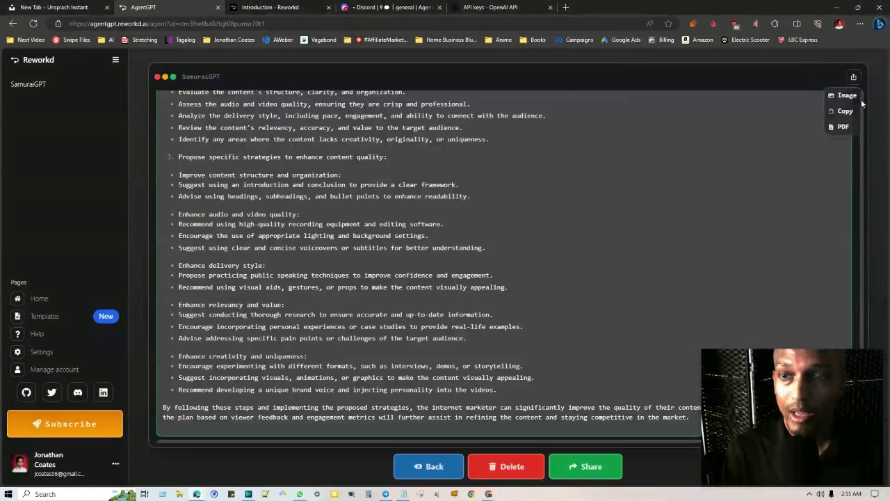
pyautogui.click(843, 129)
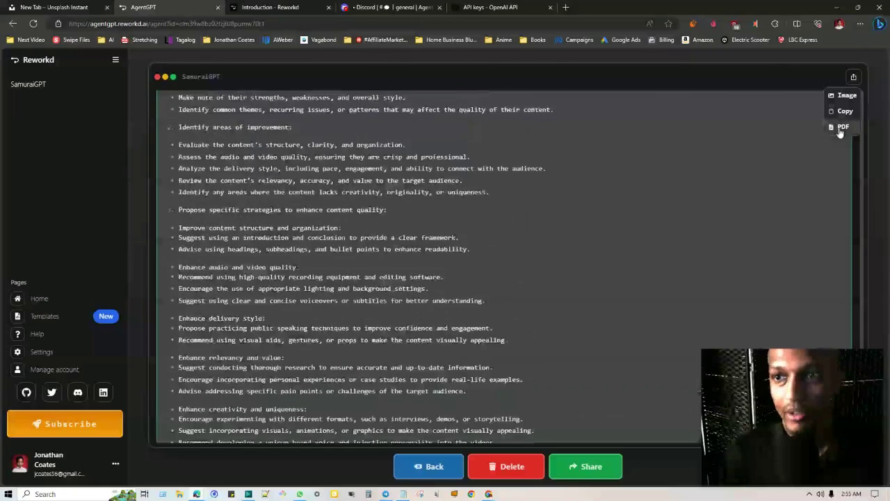
pyautogui.click(684, 64)
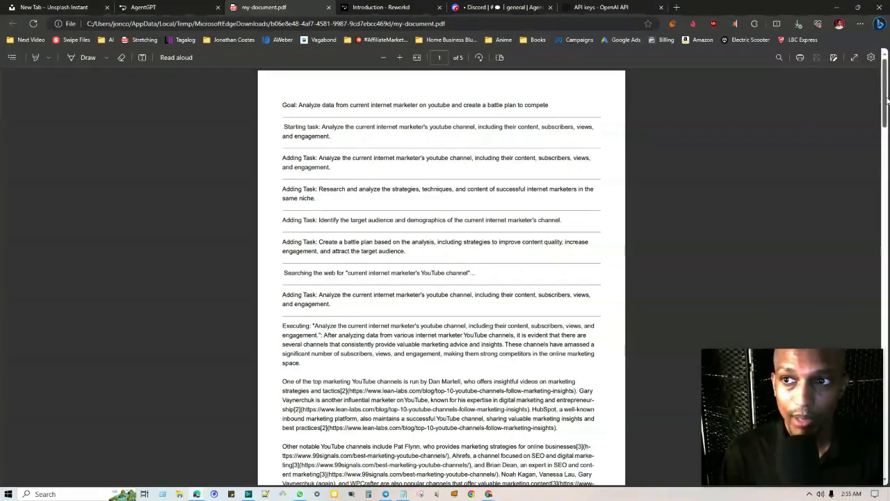
# Skim through the five pages of my-document.pdf.
pyautogui.scroll(-1, 887, 104)
pyautogui.moveTo(886, 105); pyautogui.dragTo(877, 68)
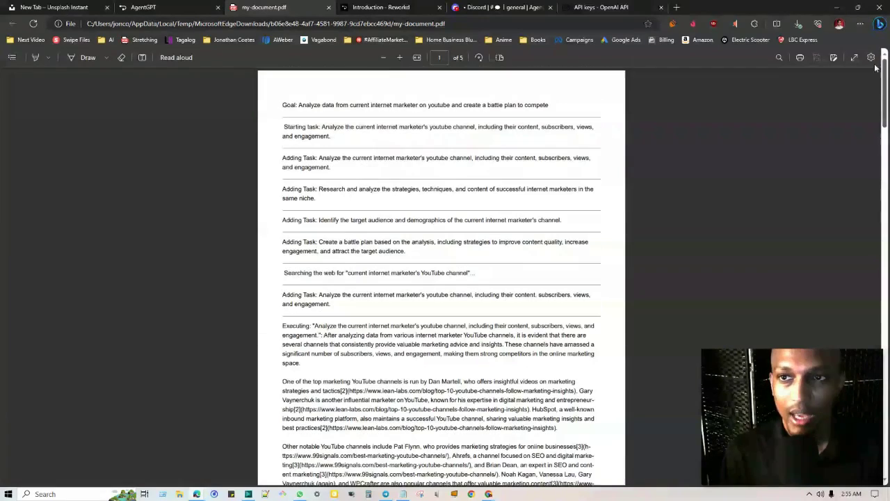
# Try the Read Aloud extension on the PDF, then return to the AgentGPT tab.
pyautogui.click(735, 25)
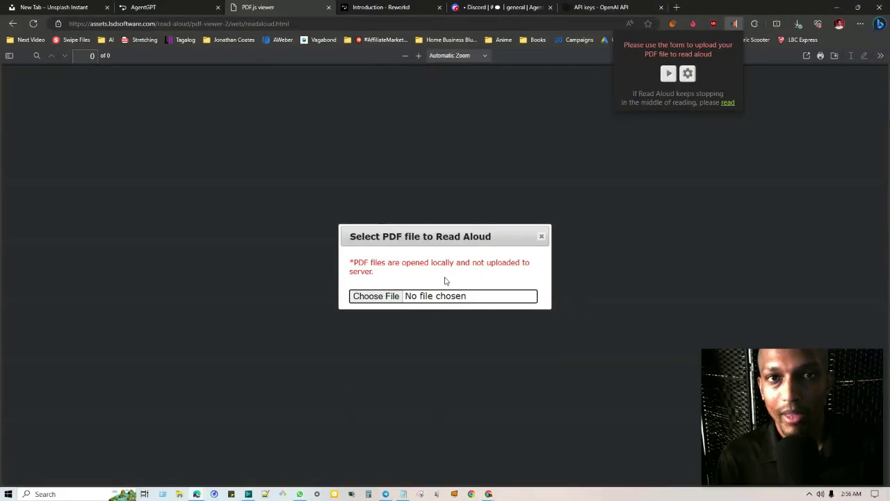
pyautogui.click(147, 6)
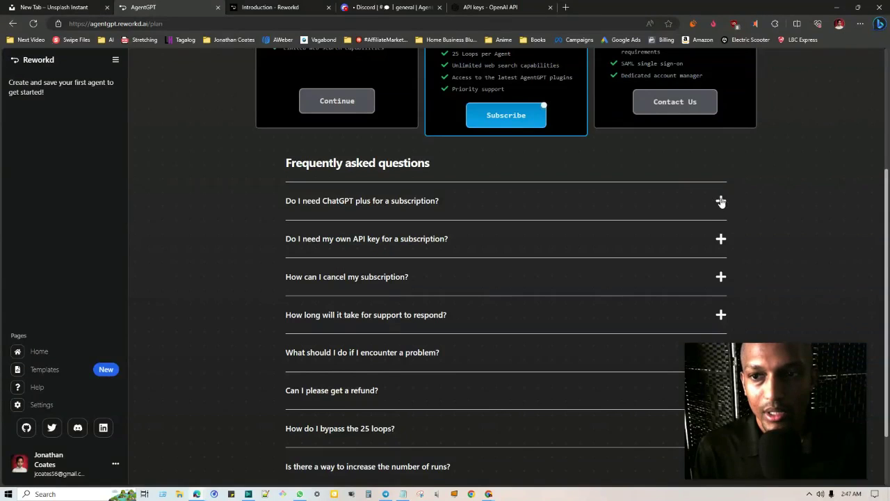
# Expand the ChatGPT Plus FAQ answer and glance at the OpenAI API keys page.
pyautogui.click(720, 202)
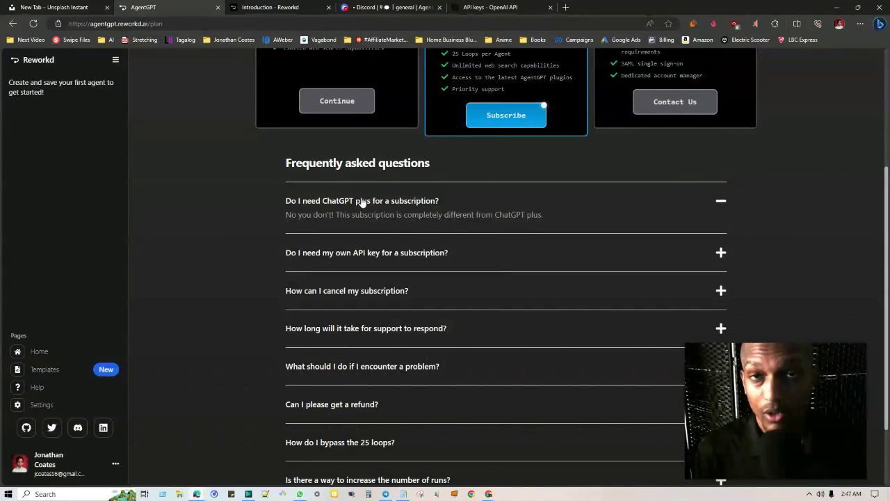
pyautogui.click(486, 7)
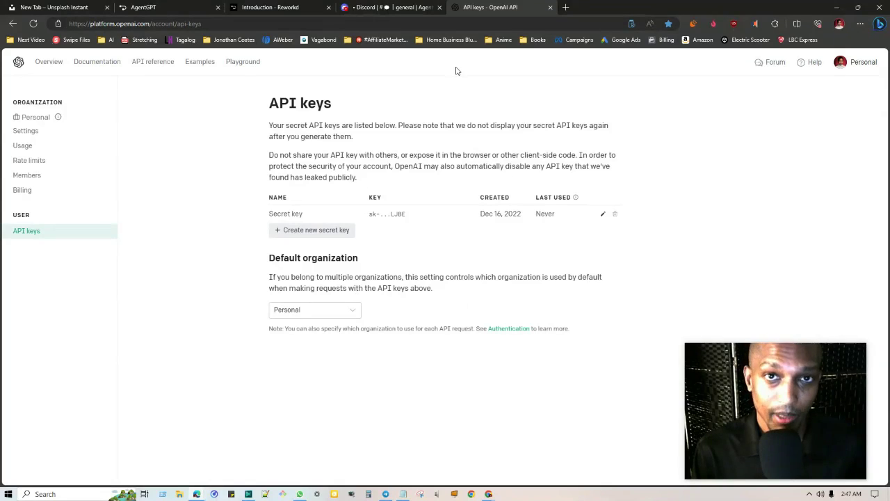
pyautogui.click(148, 6)
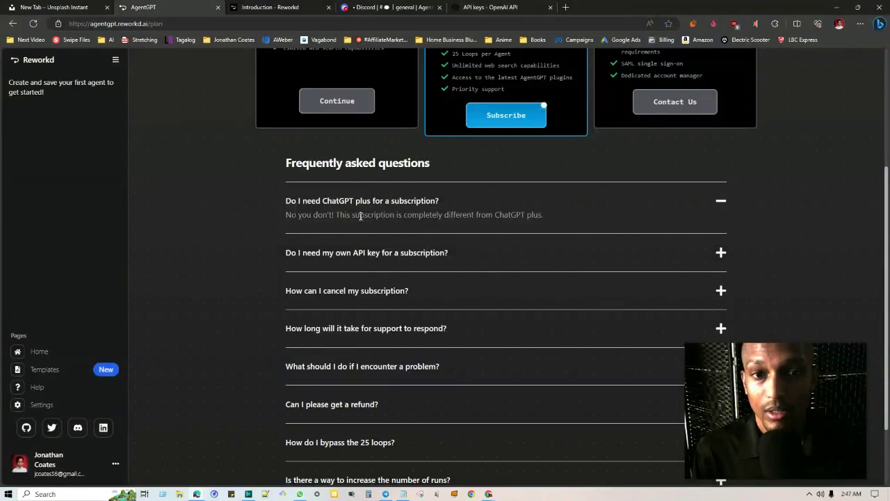
# Expand the own-API-key and cancel-subscription FAQ answers and scroll through them.
pyautogui.click(452, 253)
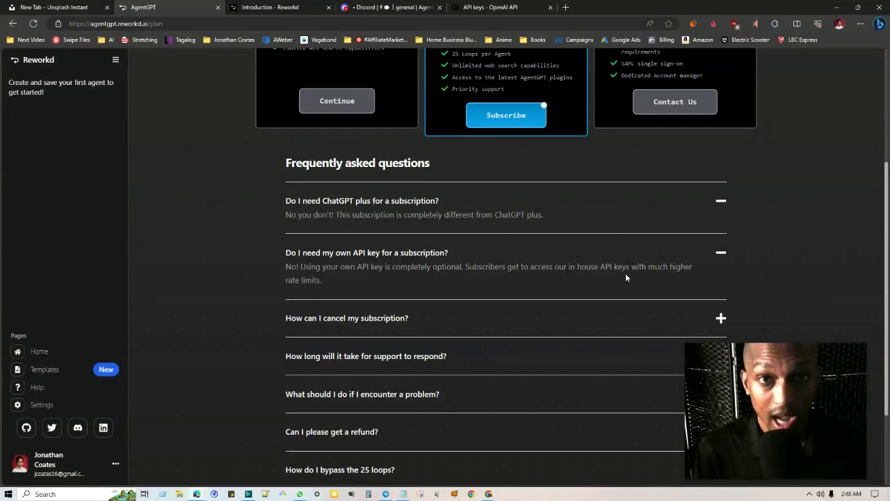
pyautogui.click(340, 323)
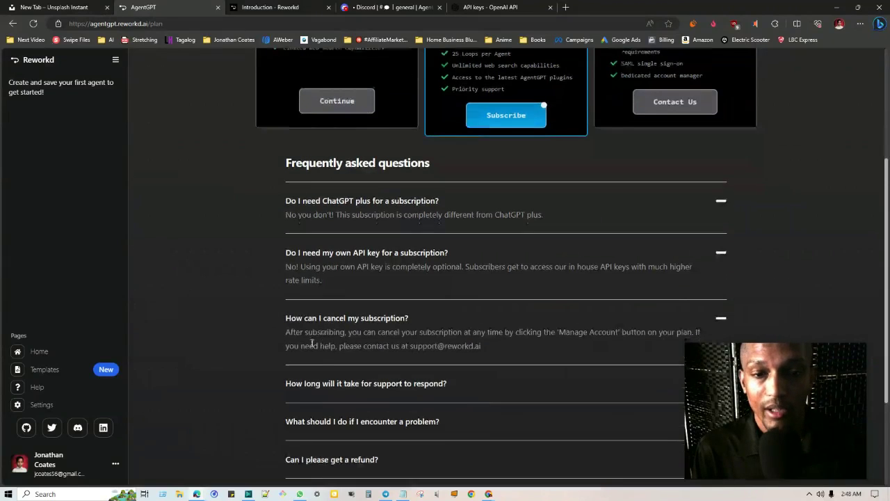
pyautogui.scroll(-2, 340, 327)
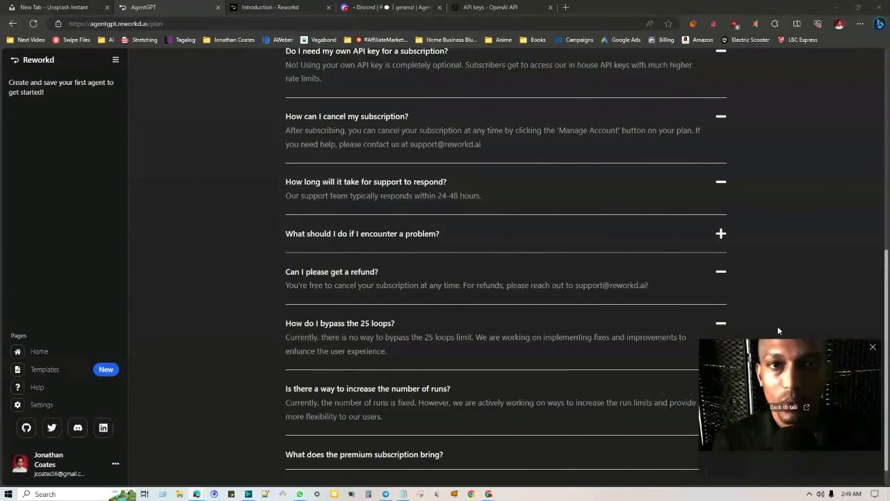
pyautogui.scroll(6, 377, 234)
pyautogui.scroll(-1, 363, 240)
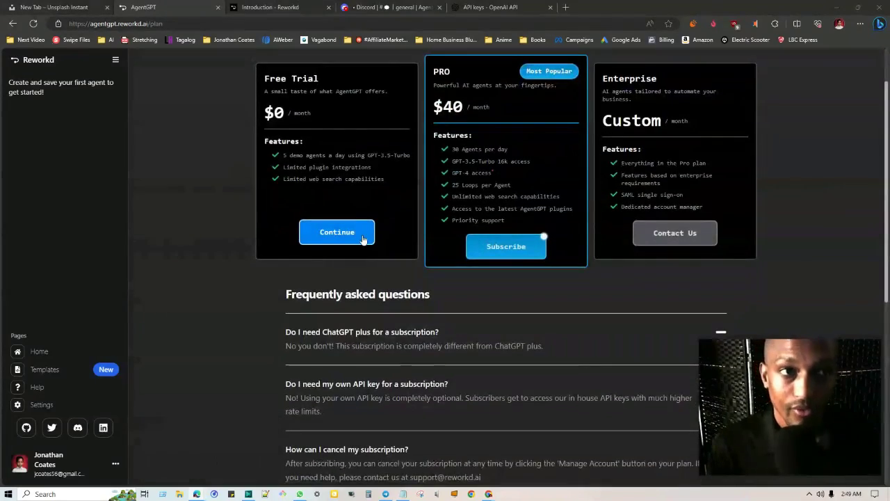
pyautogui.scroll(1, 363, 240)
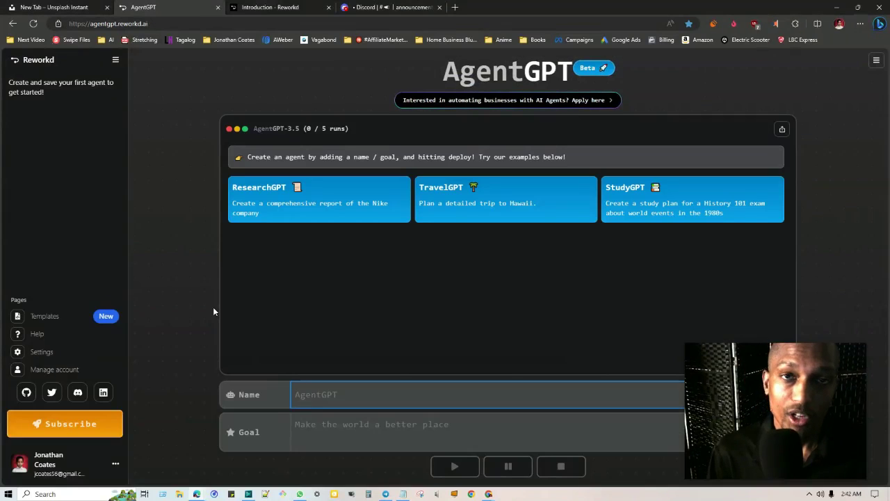
# Switch to Discord and scroll through the AgentGPT #announcements channel.
pyautogui.click(388, 7)
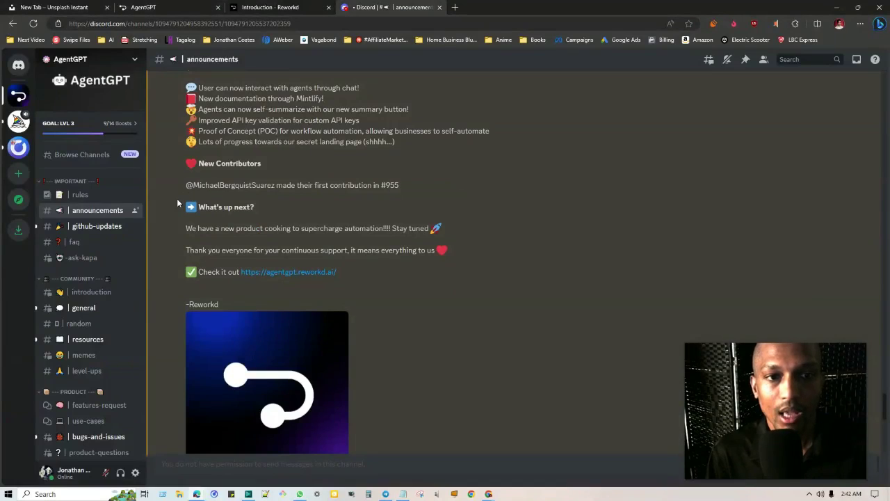
pyautogui.scroll(-3, 282, 237)
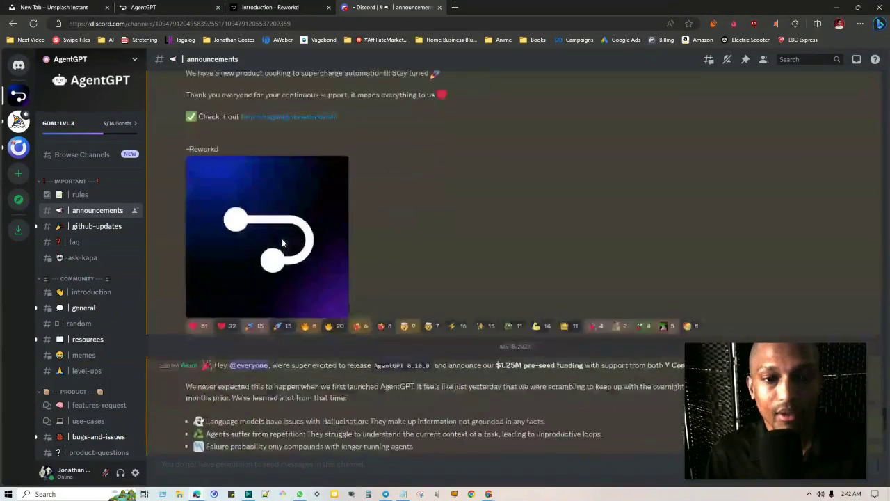
pyautogui.scroll(1, 282, 238)
pyautogui.scroll(-5, 282, 240)
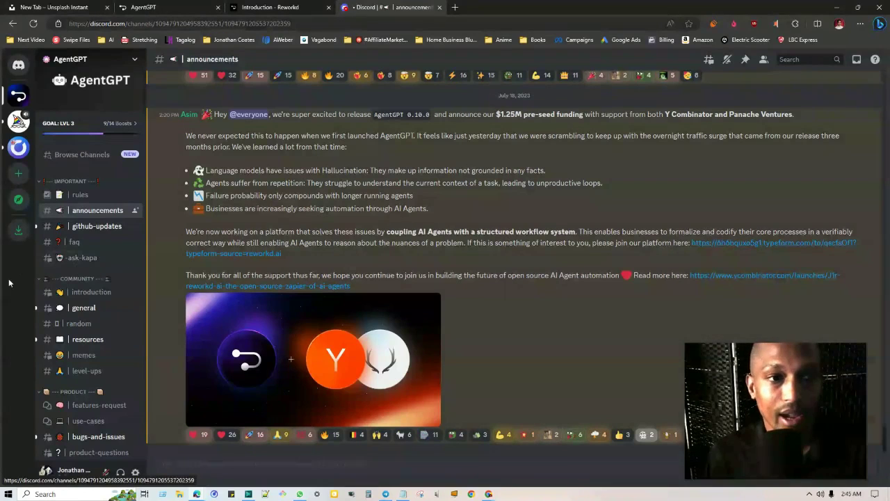
# Browse the Discord github-updates and general channels and preview the active threads listed.
pyautogui.click(95, 228)
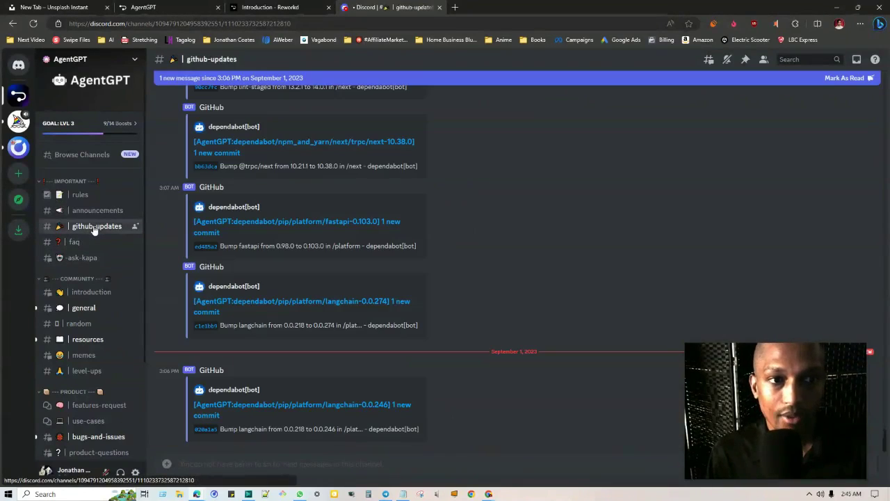
pyautogui.click(74, 309)
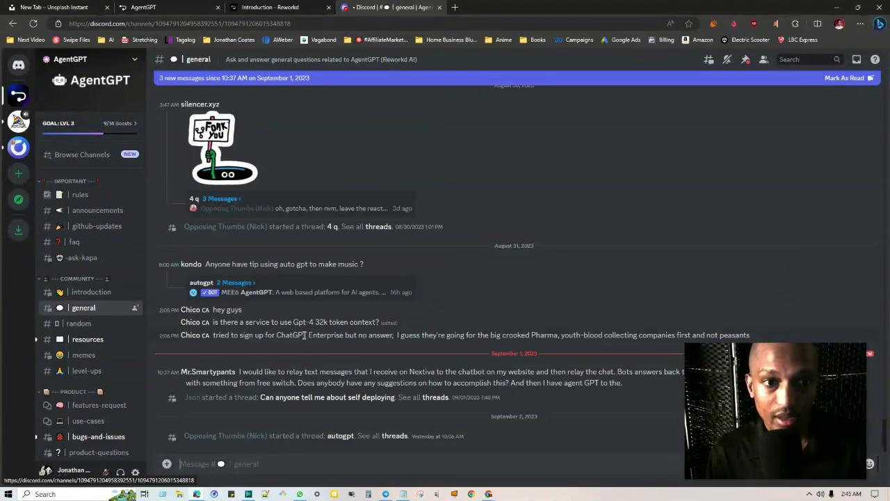
pyautogui.moveTo(62, 440)
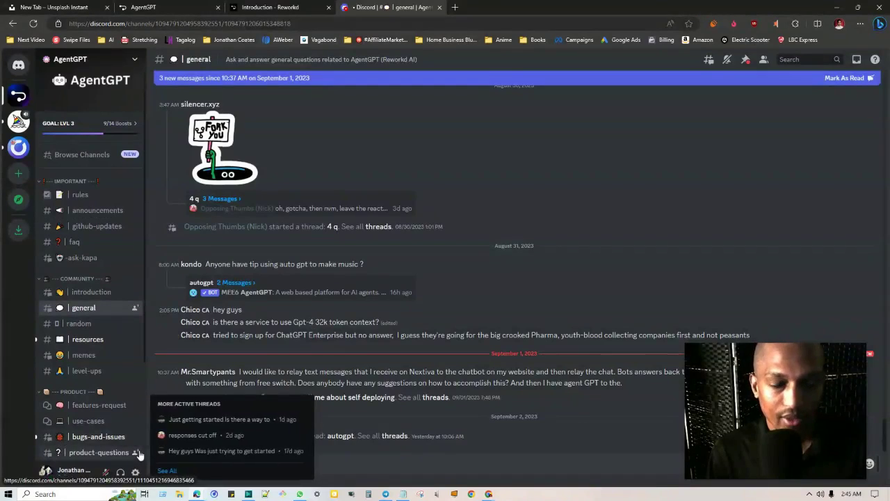
pyautogui.moveTo(99, 410)
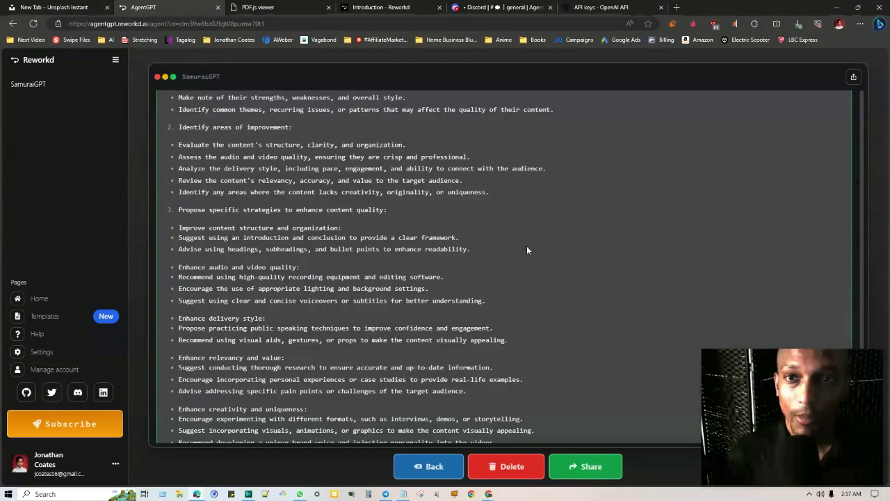
pyautogui.click(603, 8)
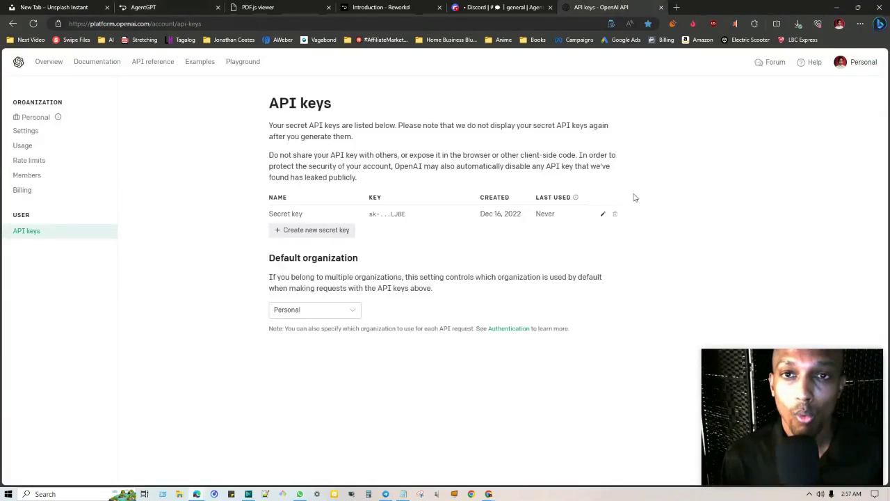
pyautogui.click(139, 7)
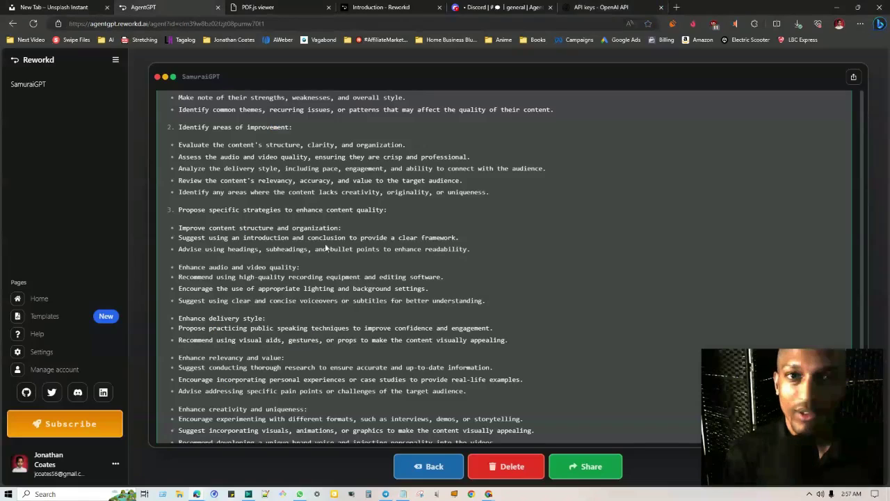